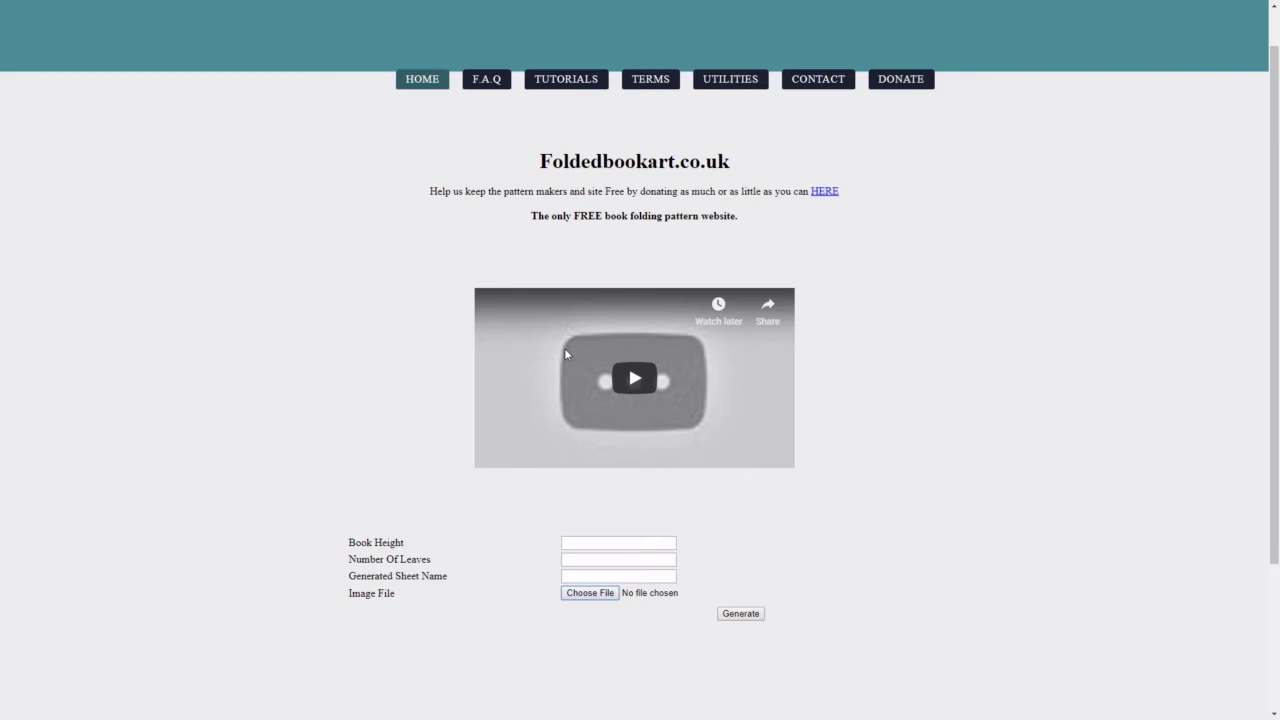
Enter 21 as the book height and 300 as the number of leaves.
click(612, 546)
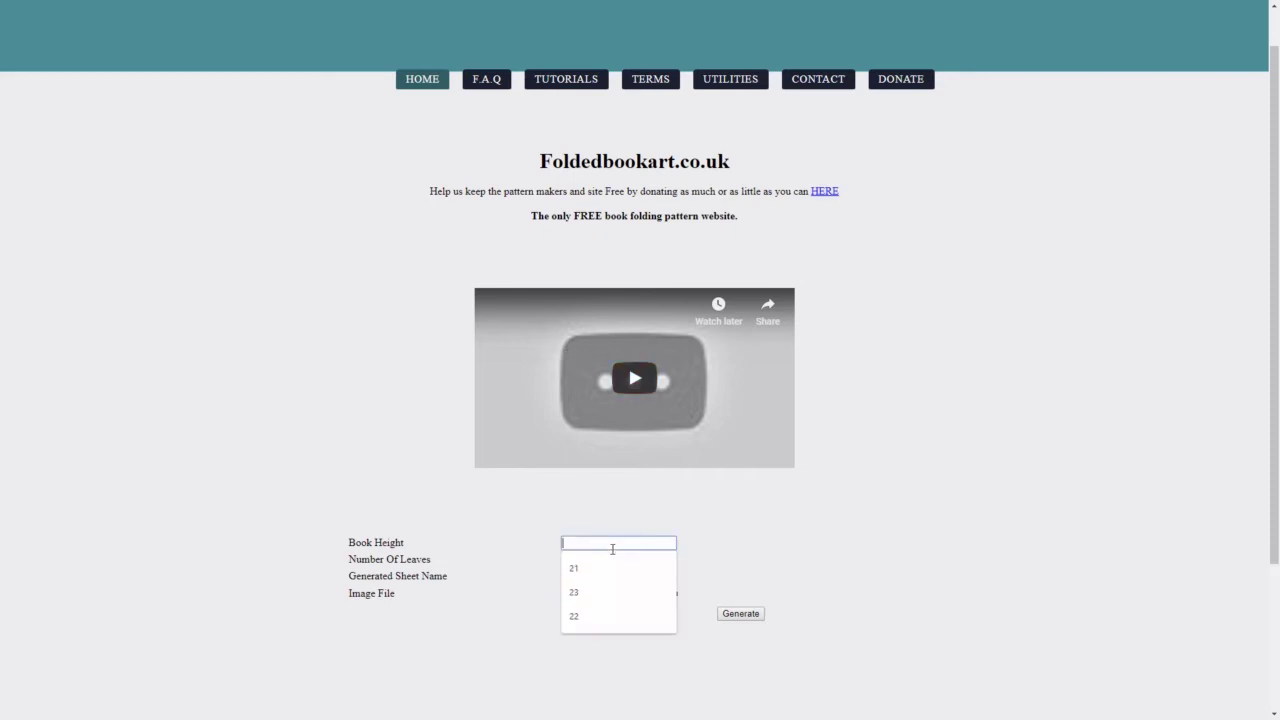
click(597, 578)
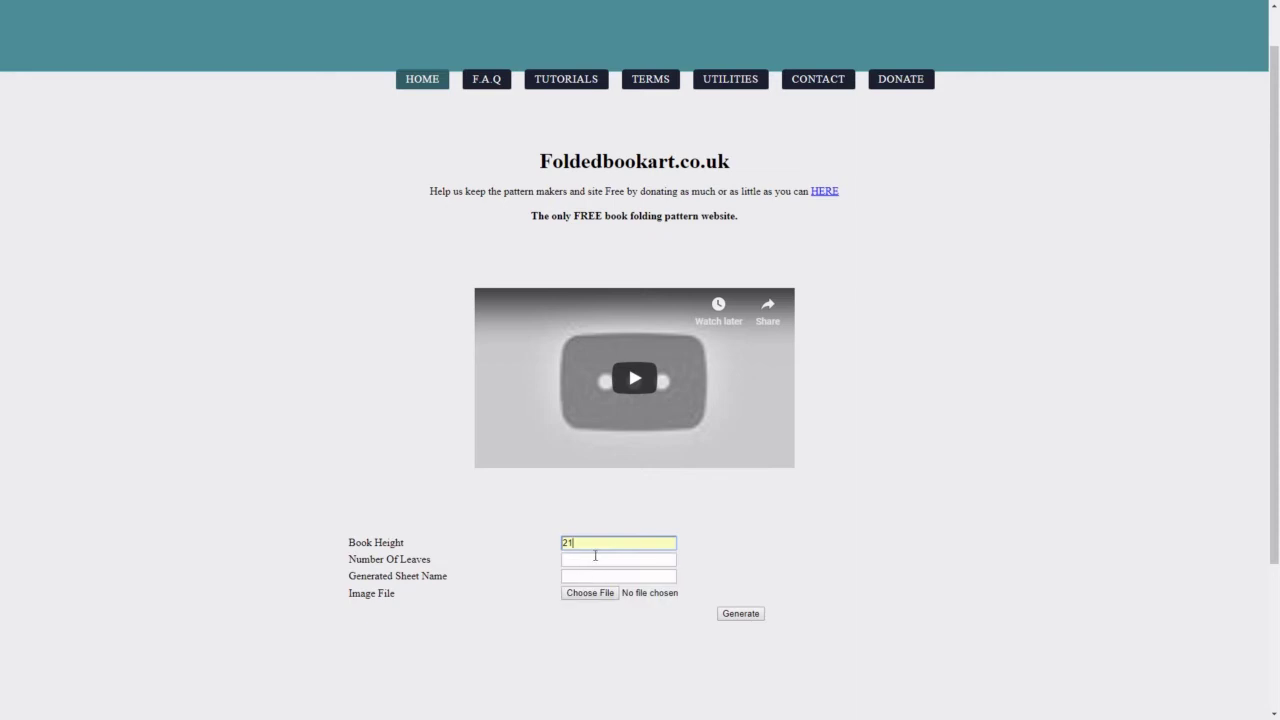
click(586, 542)
click(566, 561)
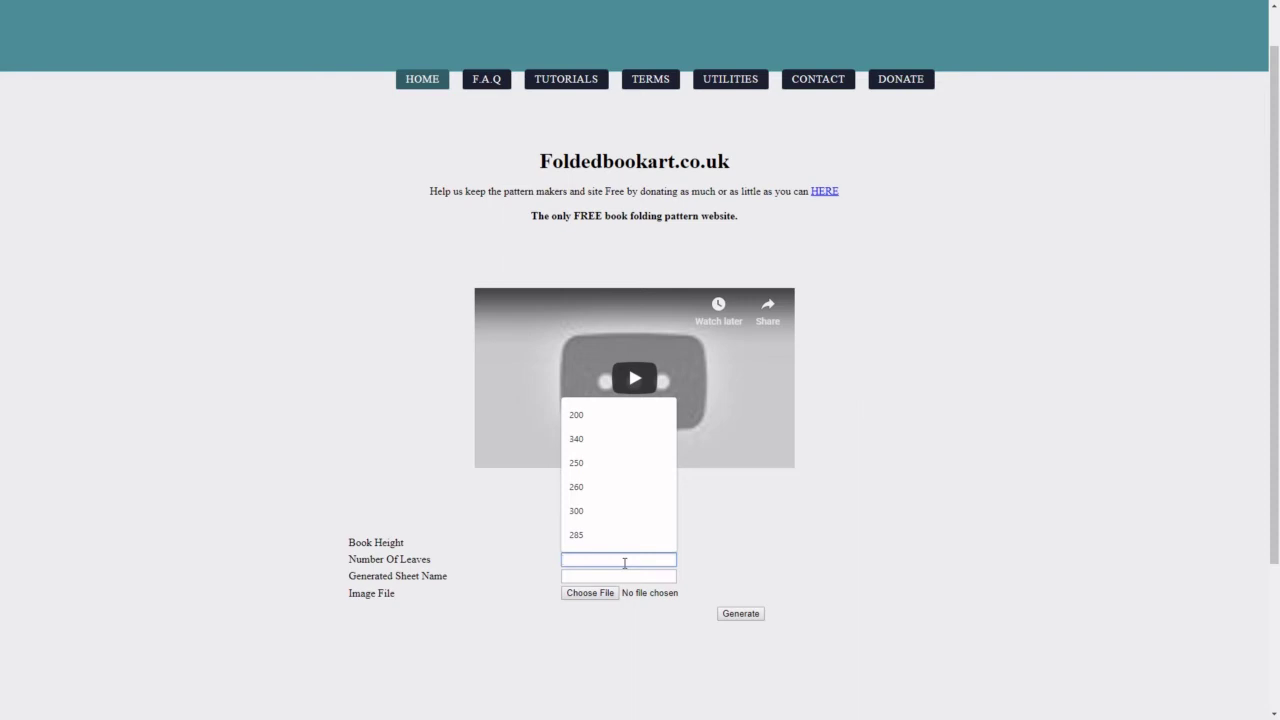
click(588, 511)
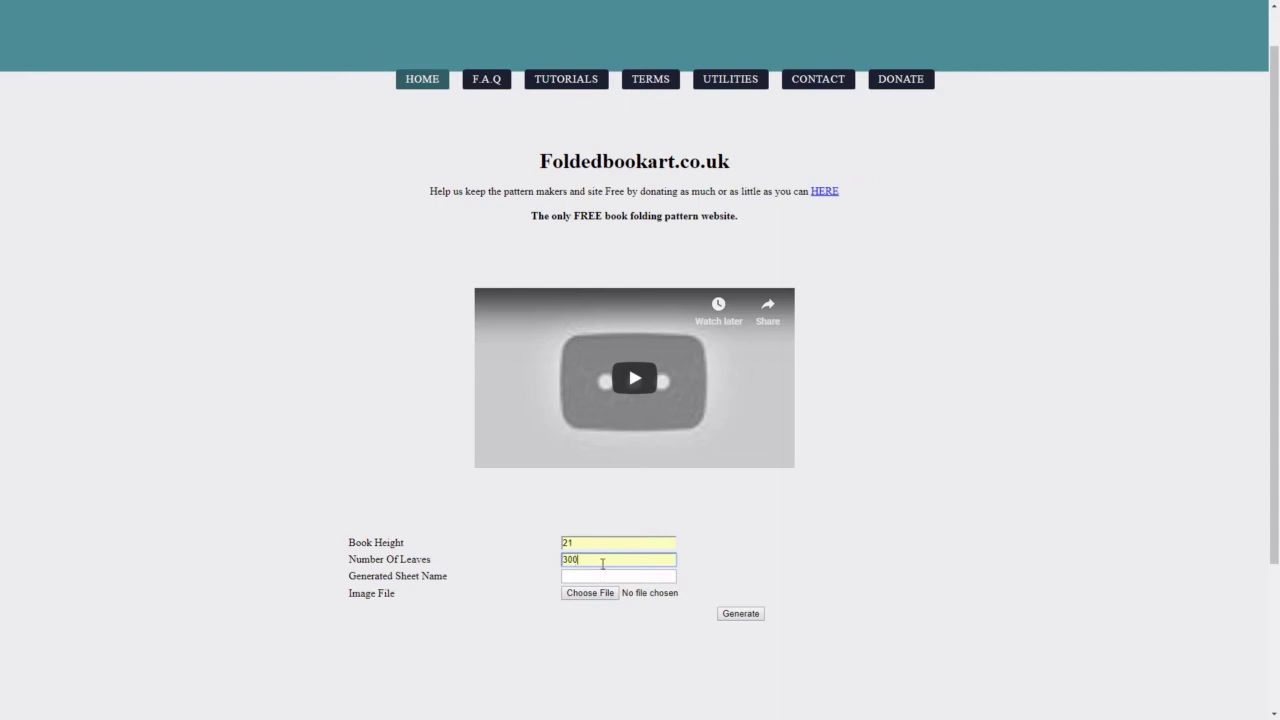
Enter 'infinity heart' as the generated sheet name, removing the stray character.
click(604, 574)
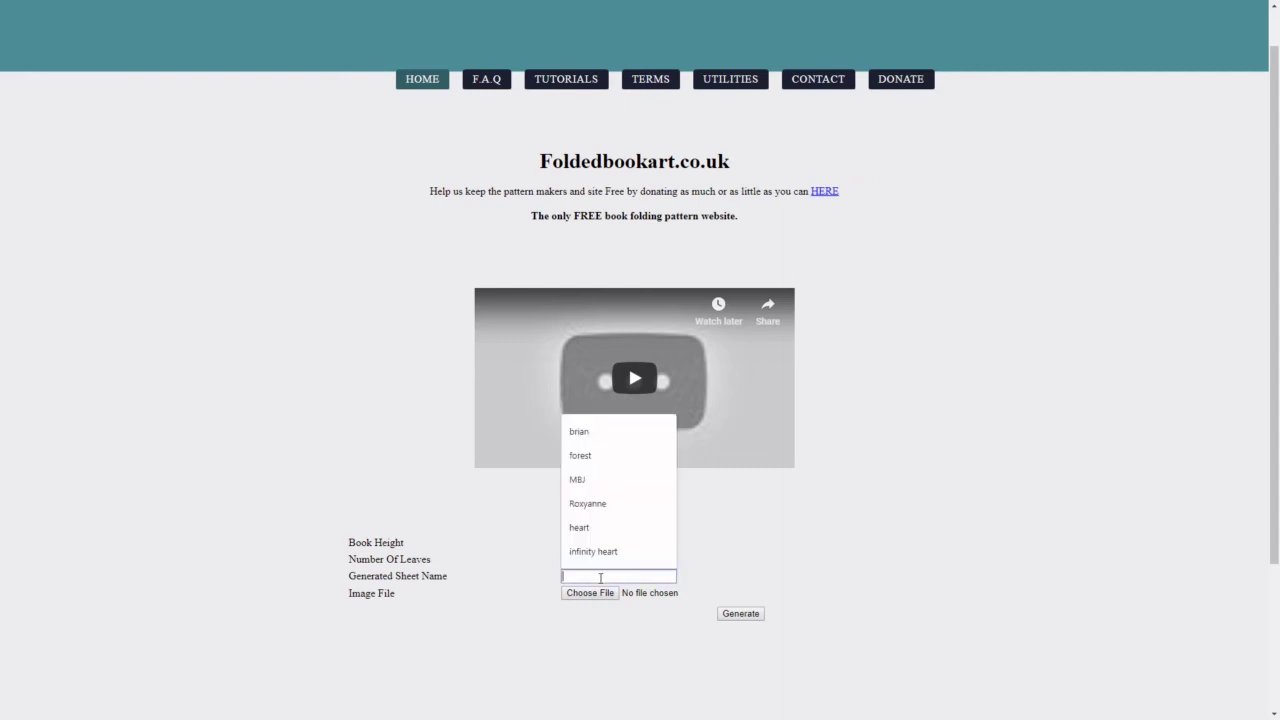
click(607, 553)
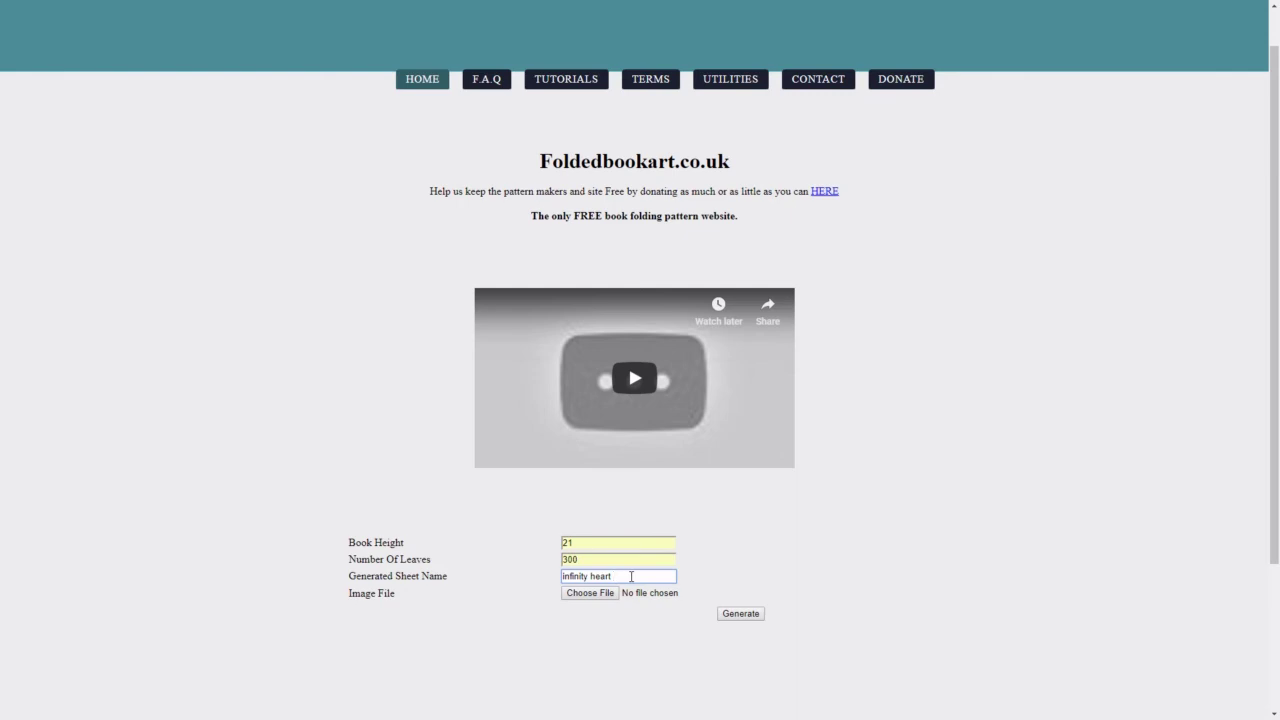
text(()
text(()
text(-)
key(BackSpace)
Attach infinity heart.jpg from the Desktop as the image to convert.
click(602, 596)
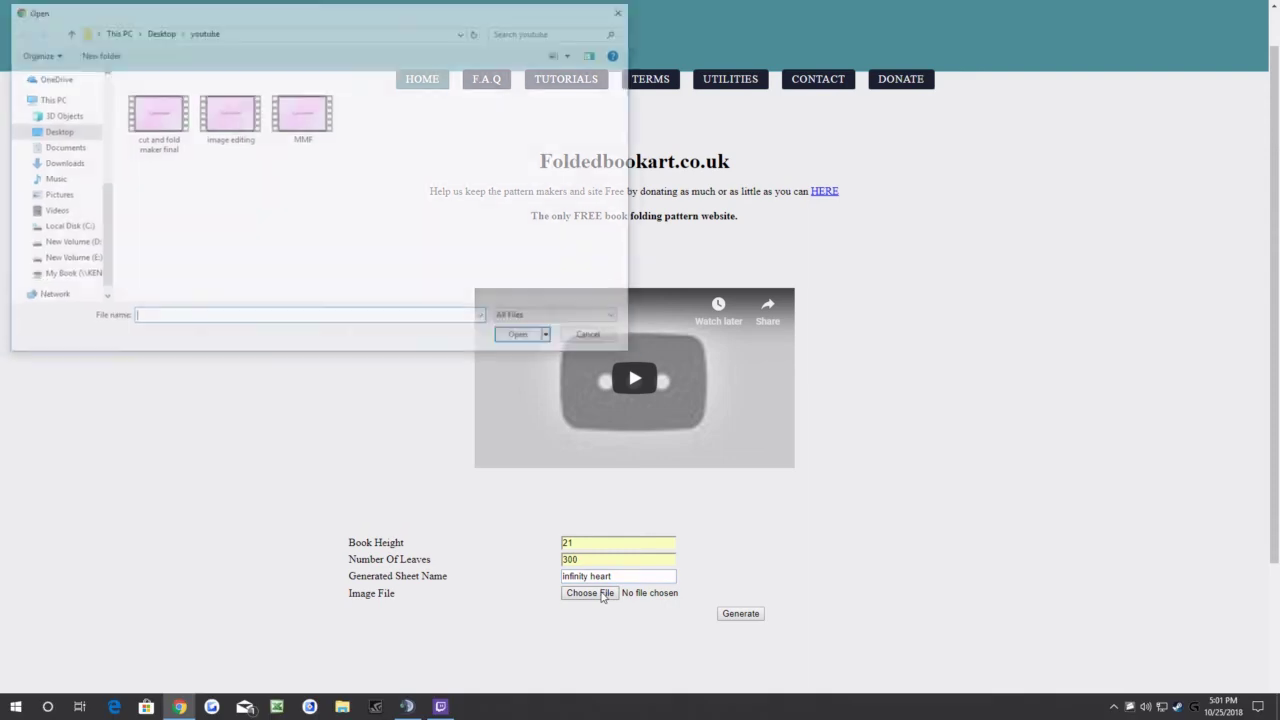
click(55, 131)
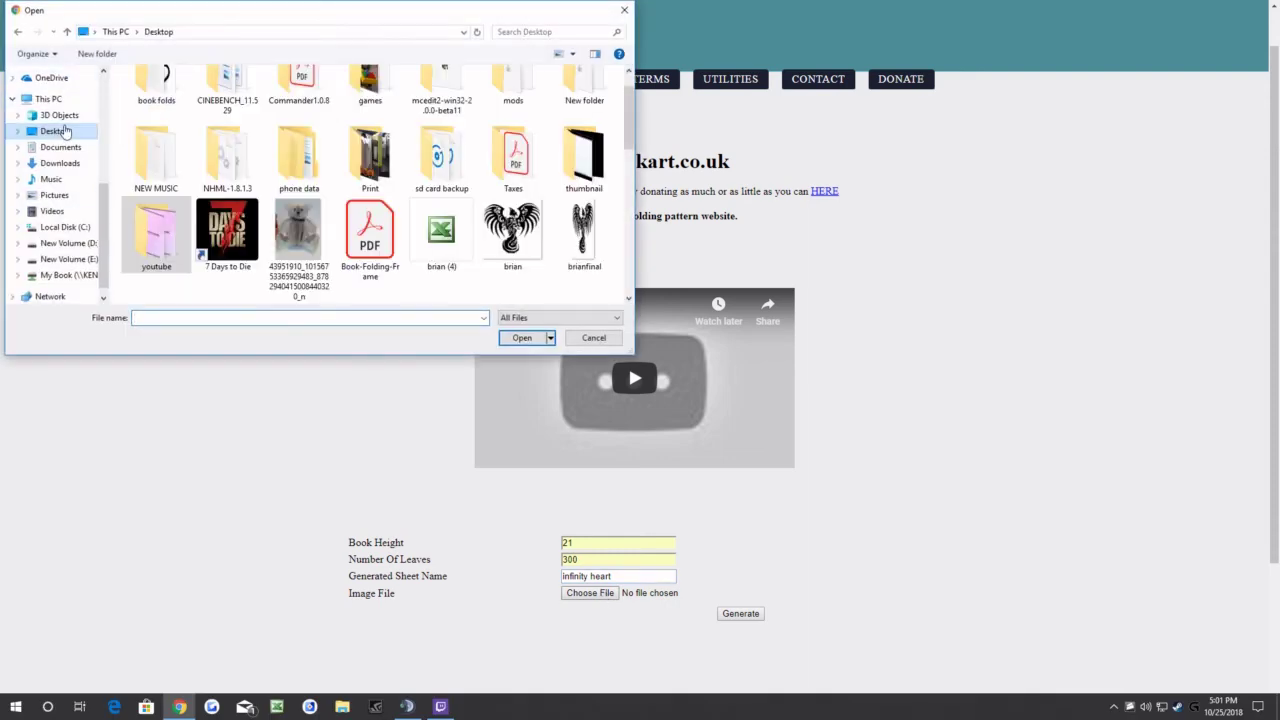
scroll(489, 183, down, 3)
scroll(480, 180, down, 3)
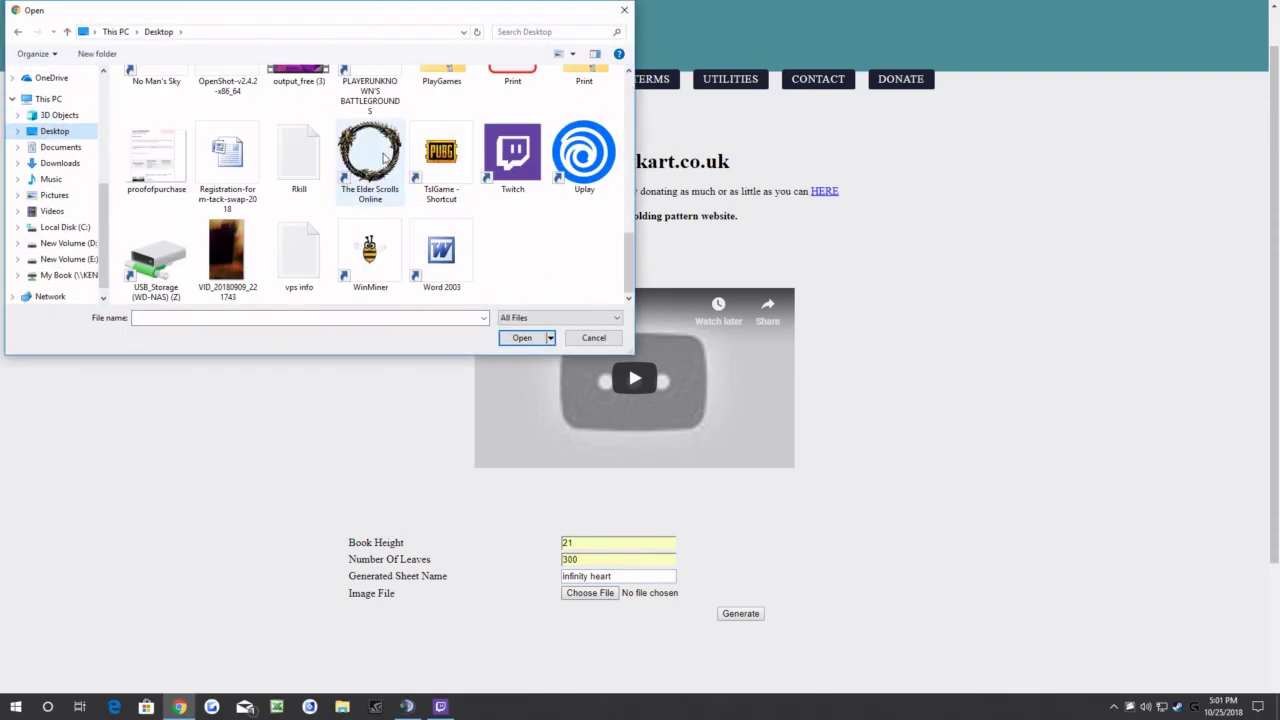
scroll(423, 179, up, 1)
click(367, 118)
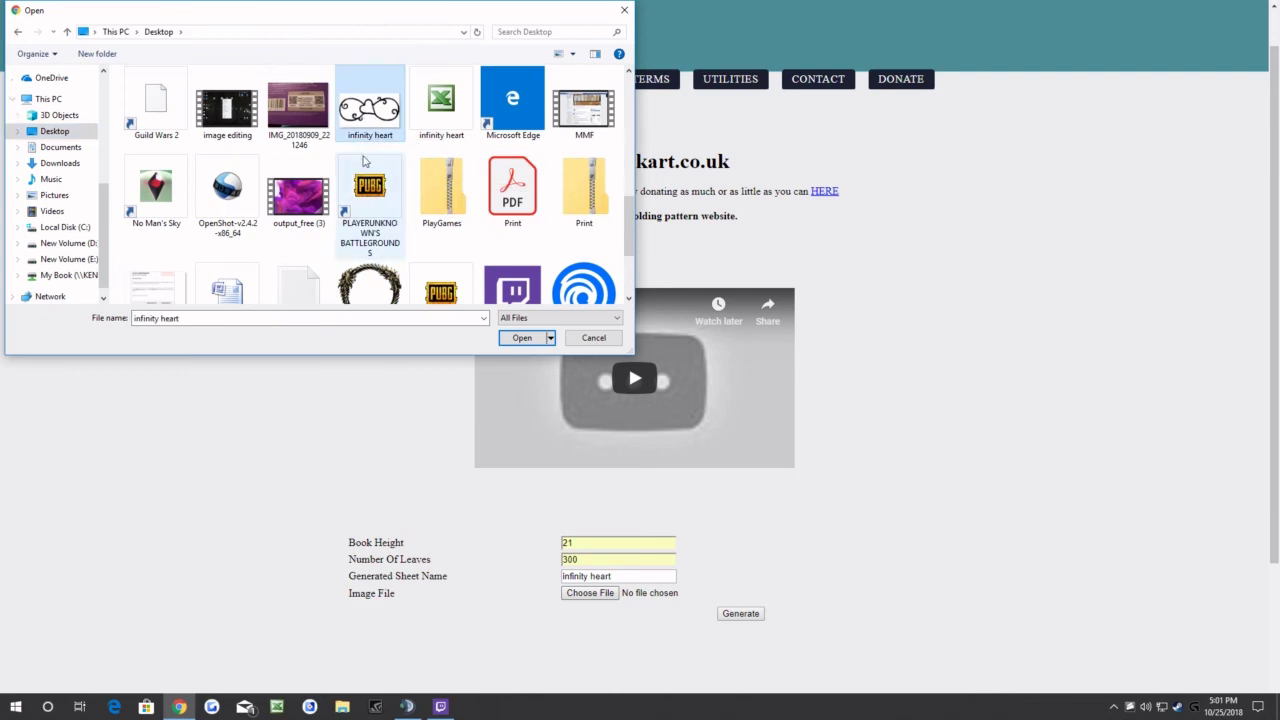
double_click(367, 121)
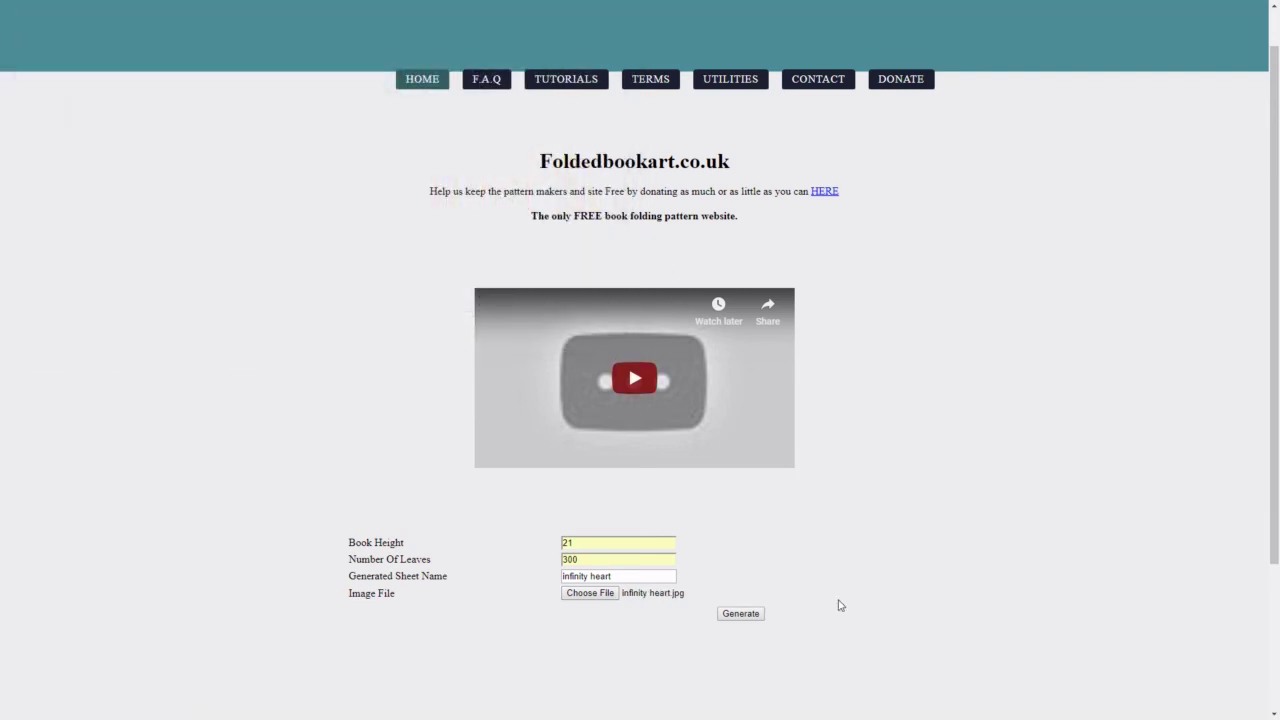
Re-select infinity heart.jpg in the file chooser to confirm the image attachment.
click(677, 598)
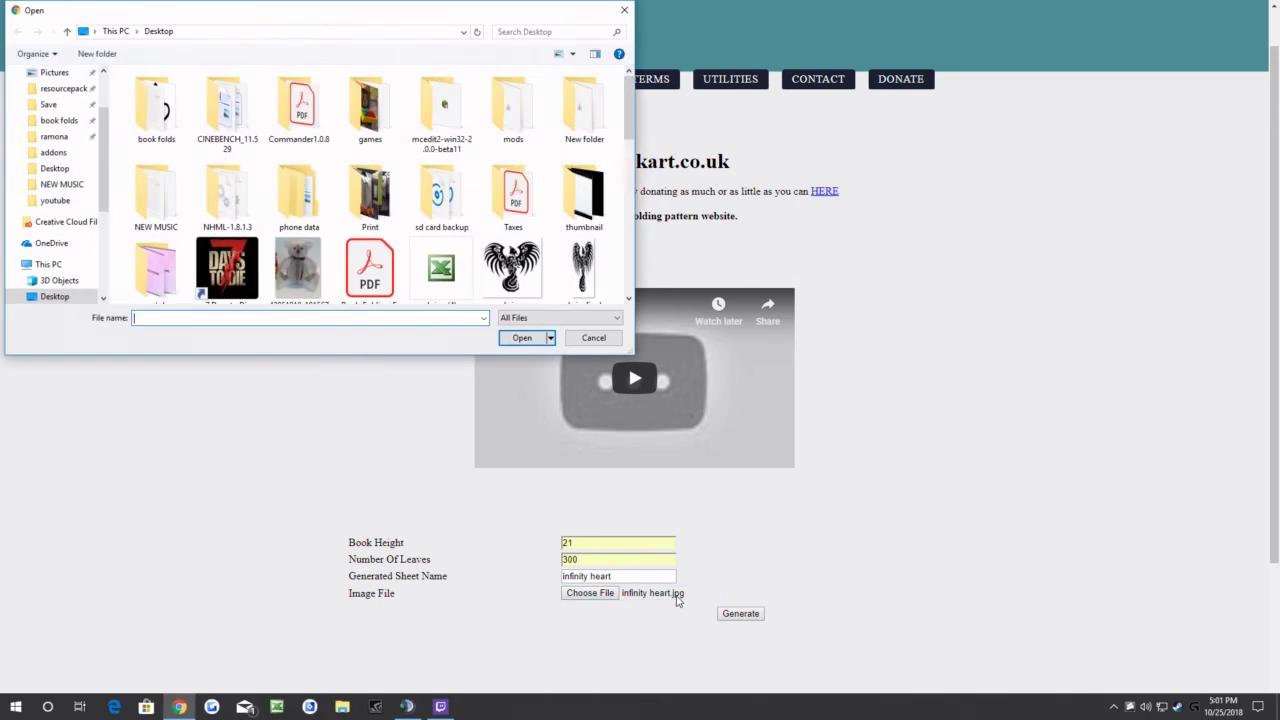
click(624, 10)
click(605, 594)
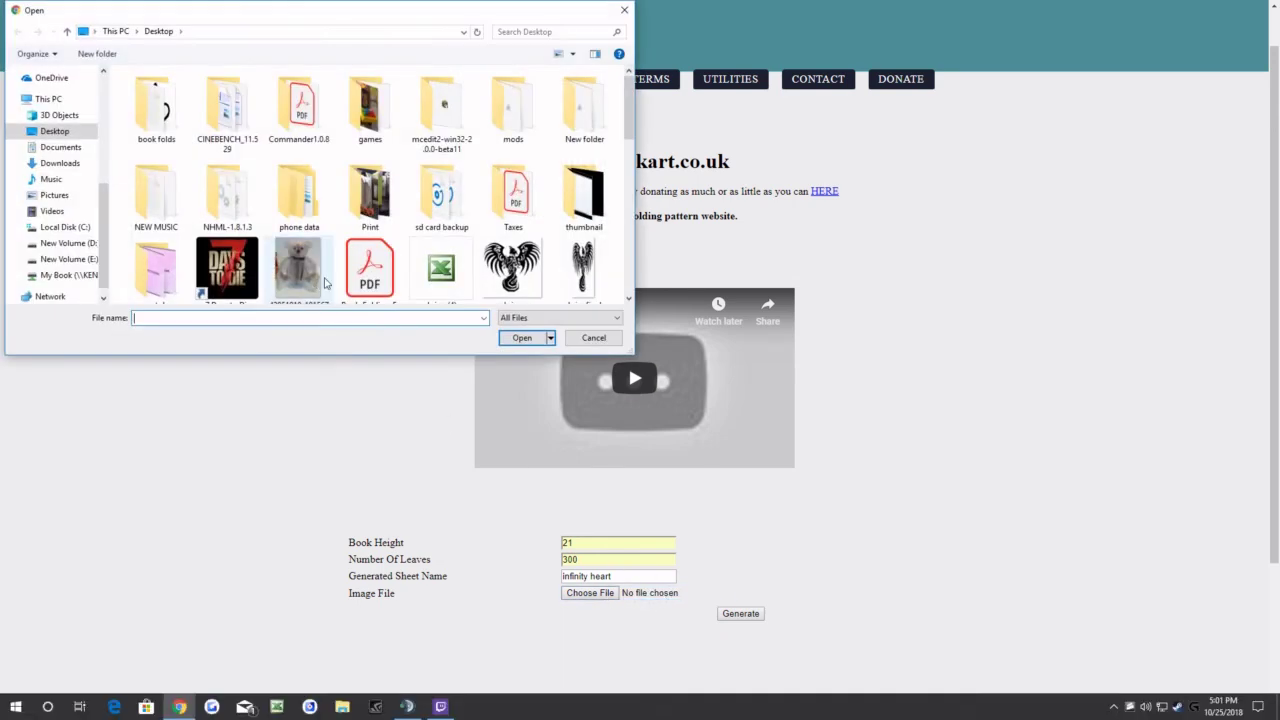
scroll(372, 250, down, 5)
double_click(372, 268)
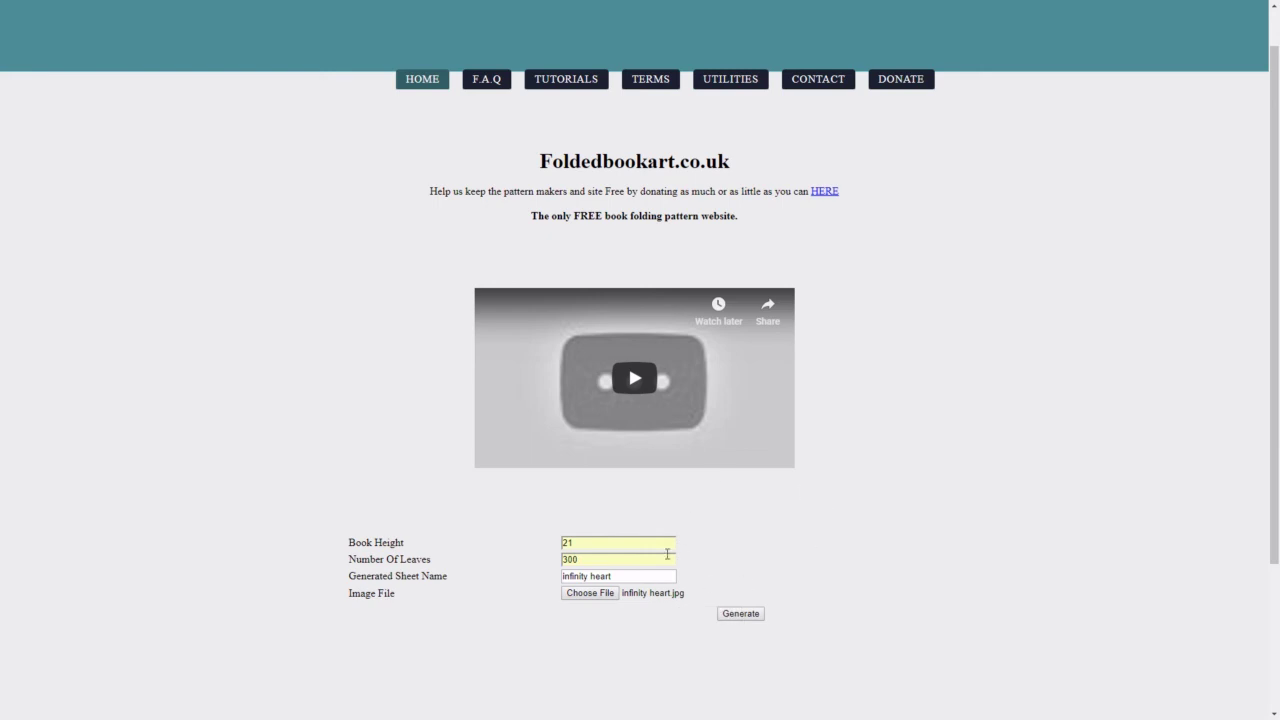
Generate the folding pattern and preview its image.
click(623, 561)
click(750, 616)
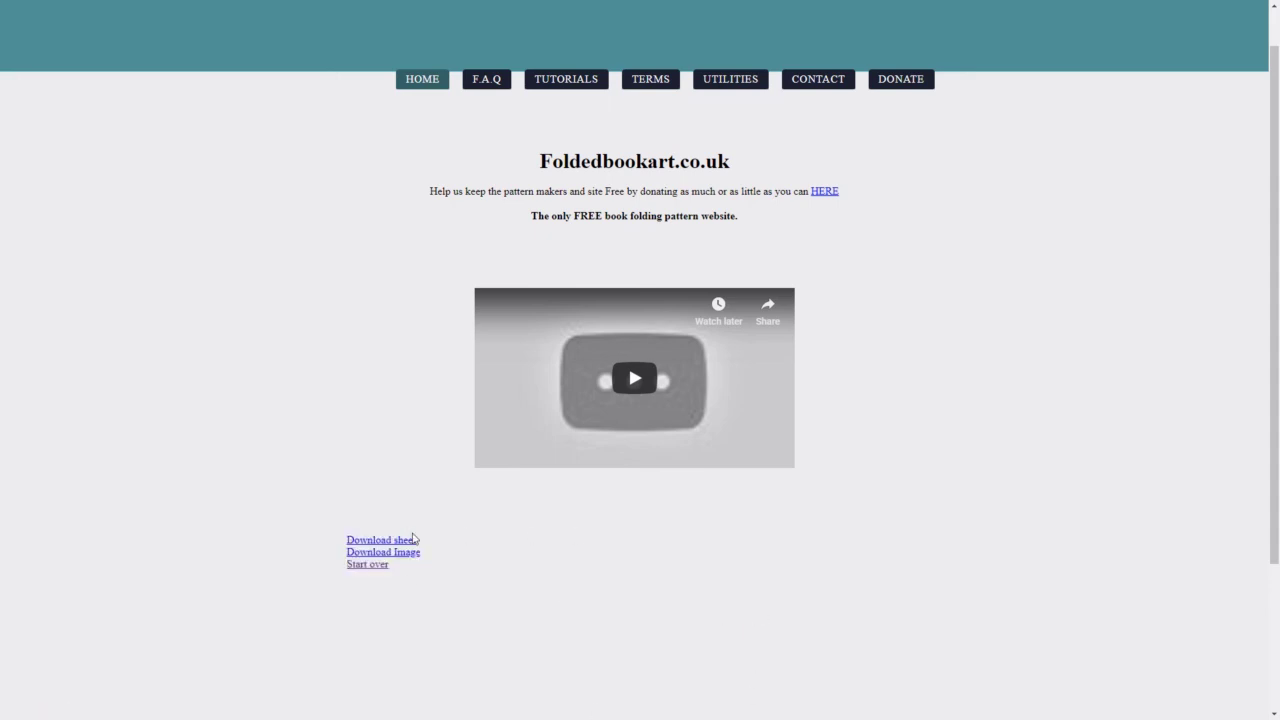
click(411, 554)
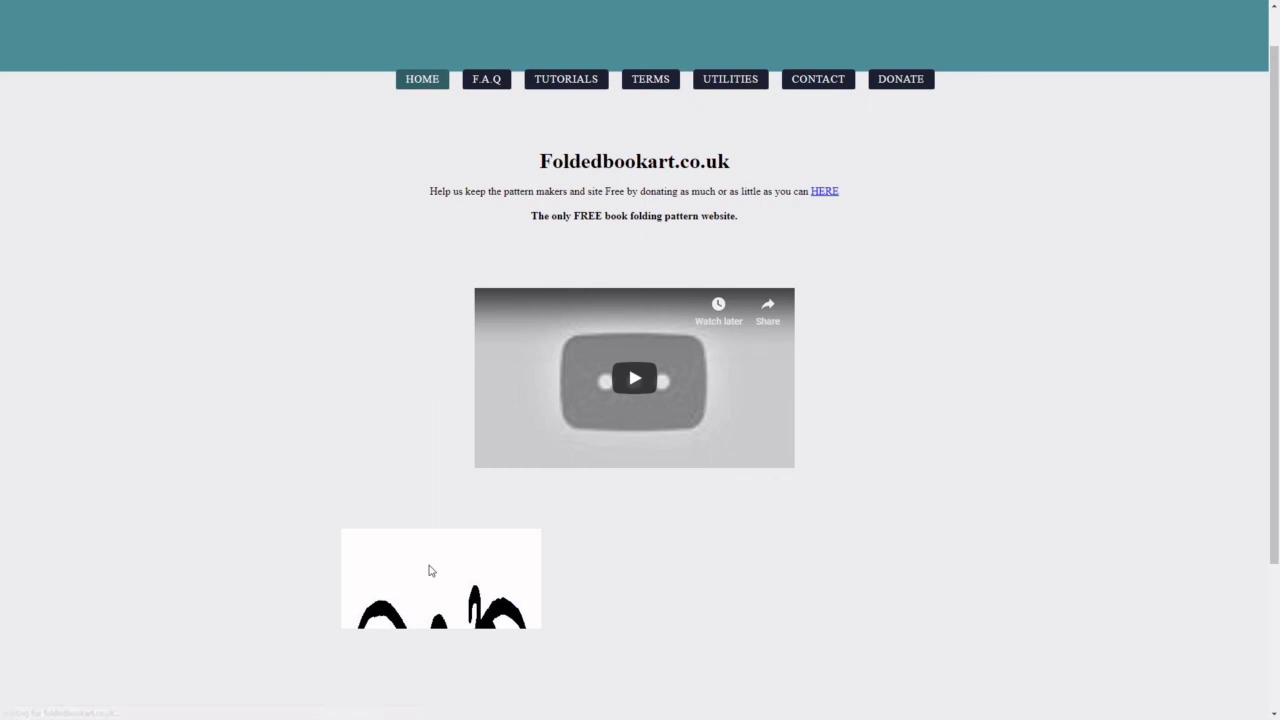
Go back from the image preview to the page with download links.
right_click(468, 571)
click(530, 581)
right_click(470, 590)
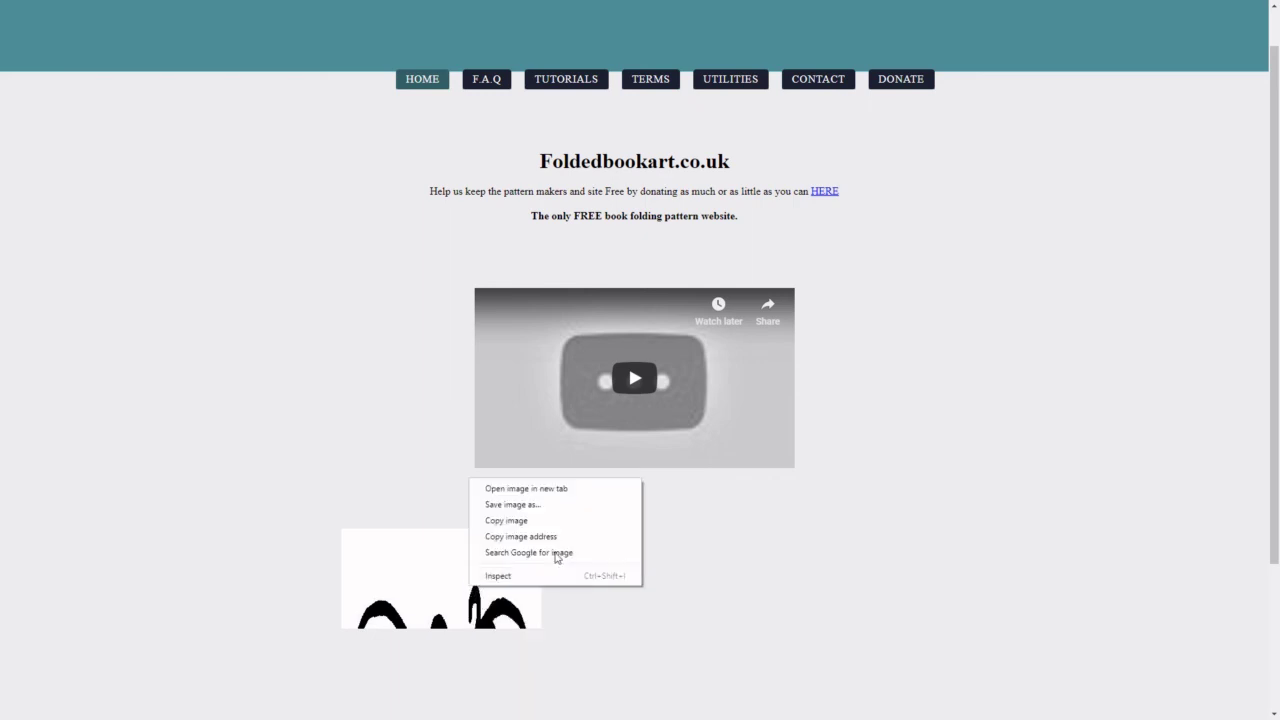
click(412, 527)
right_click(300, 289)
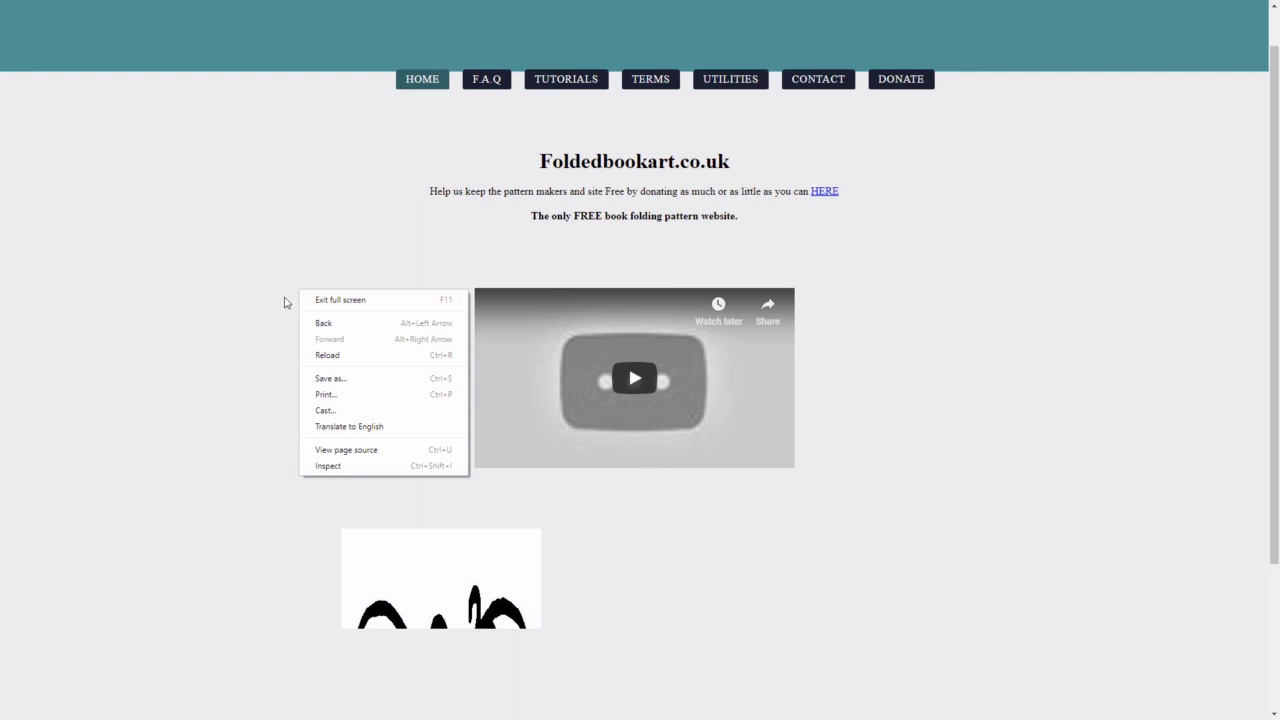
click(345, 328)
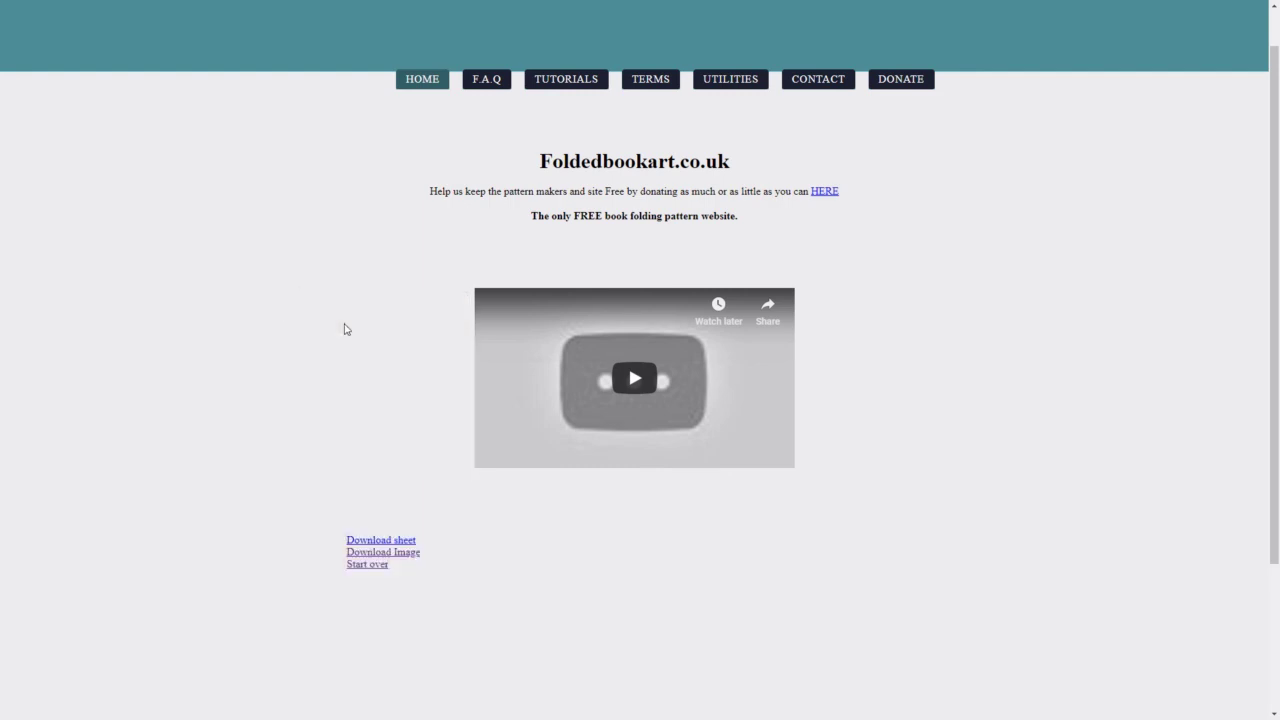
Download the infinity heart .xls sheet and show it in its download folder.
click(397, 542)
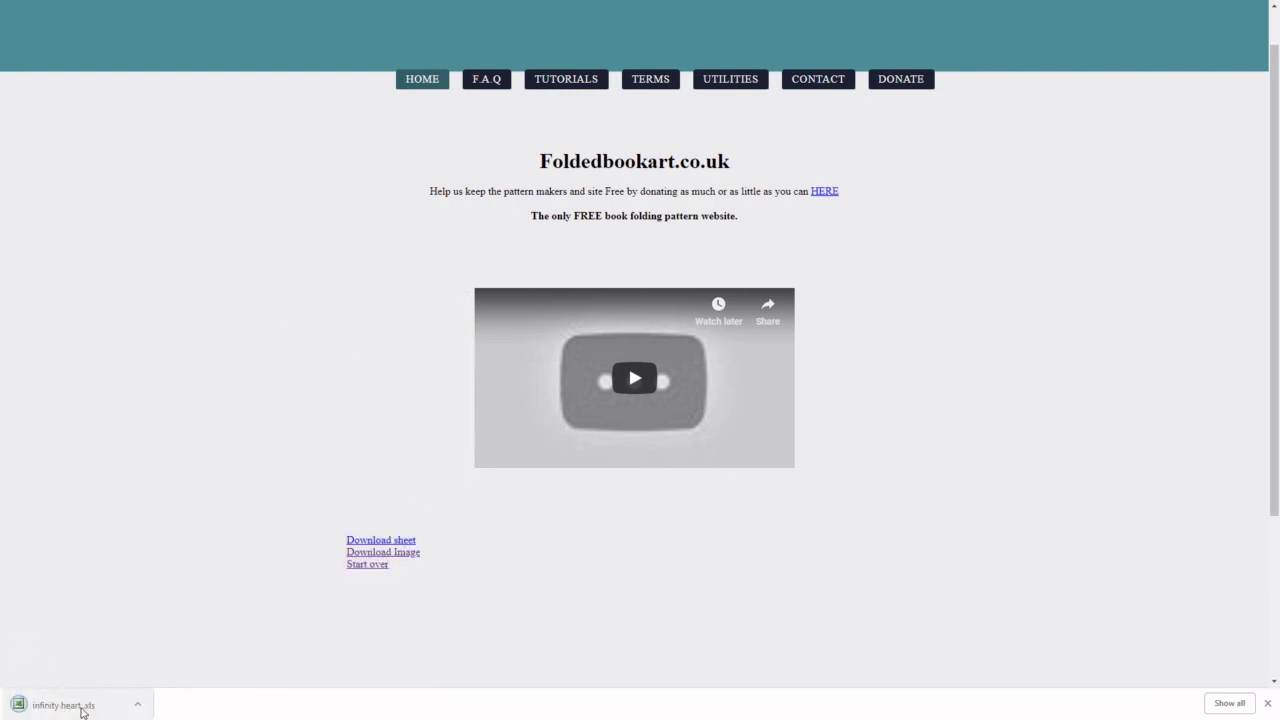
click(84, 705)
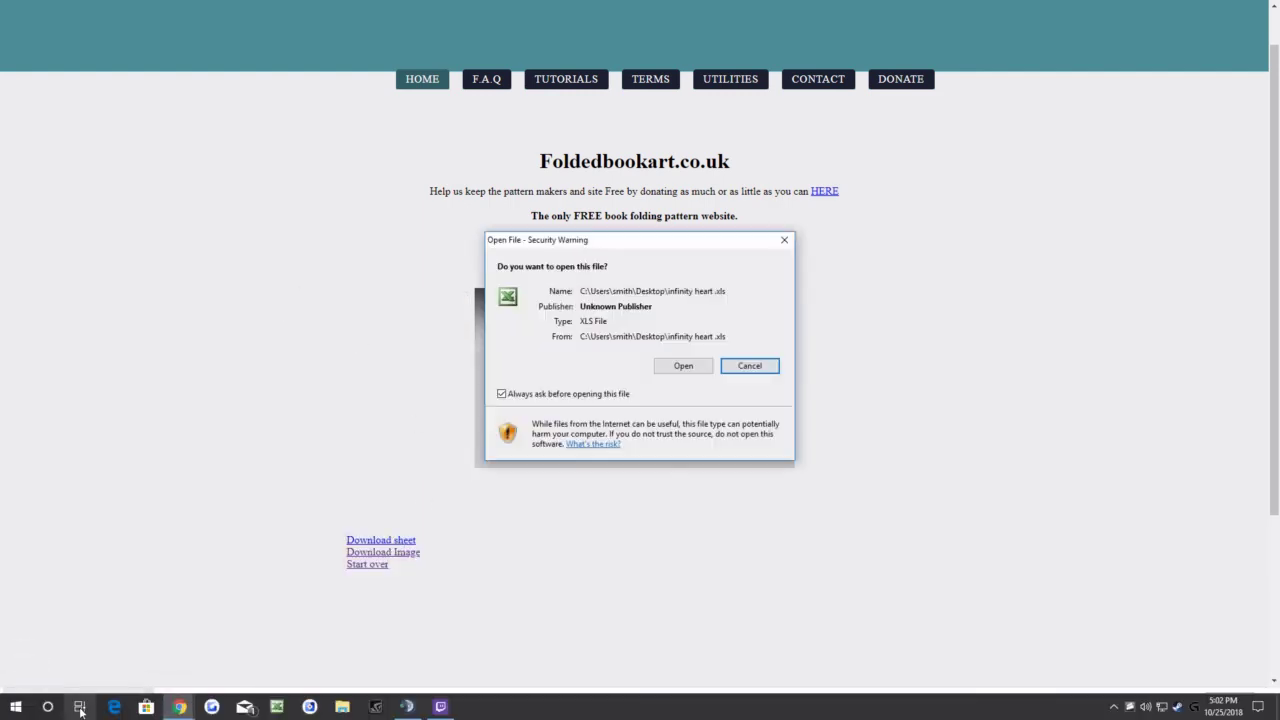
click(746, 369)
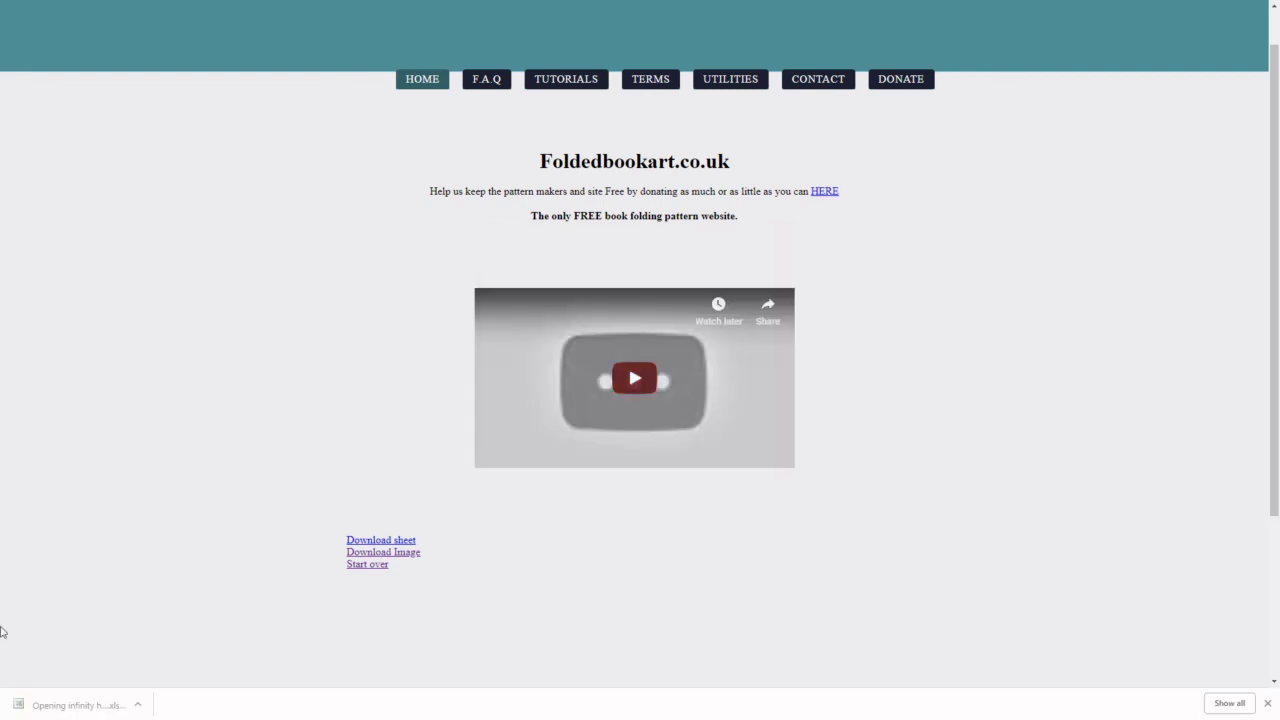
right_click(80, 708)
click(150, 672)
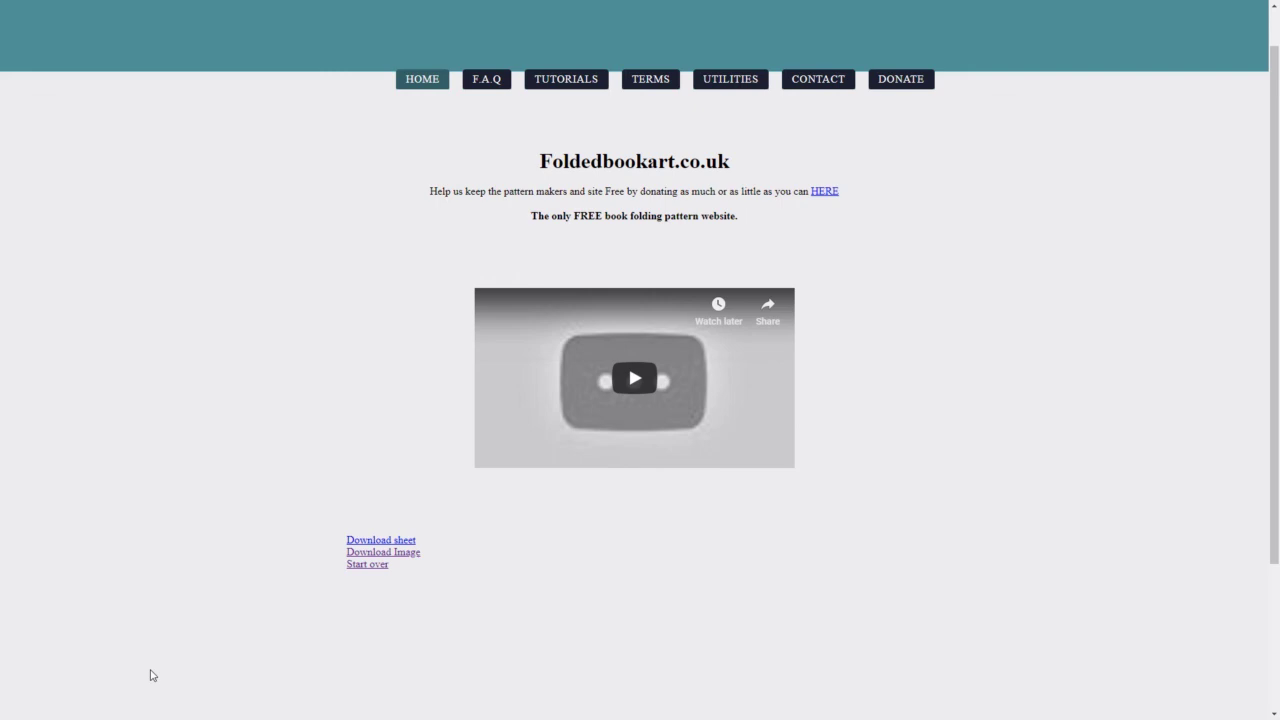